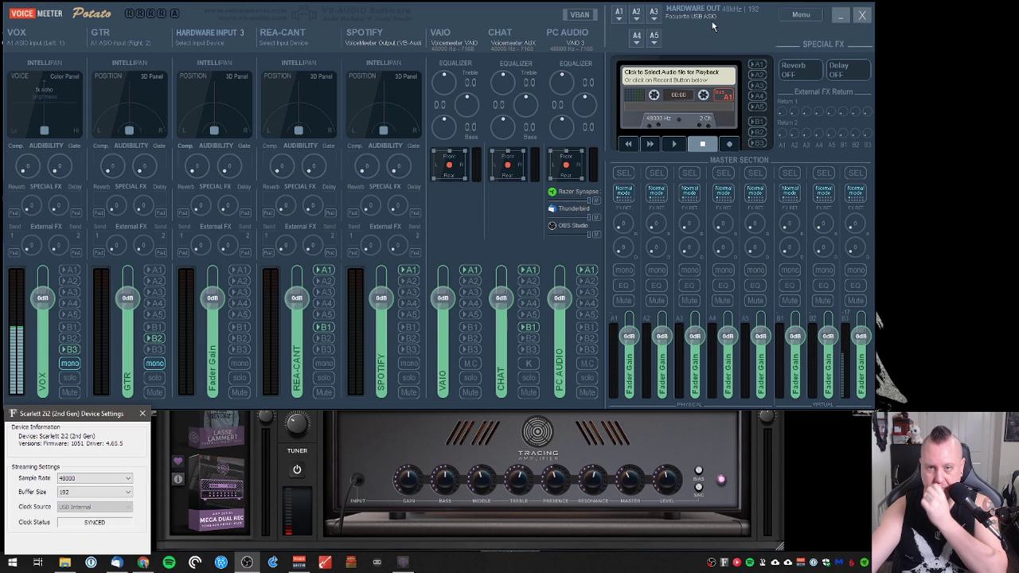
- Reselect Focusrite USB ASIO as the A1 hardware output device
{"action": "left_click", "coordinate": [619, 14]}
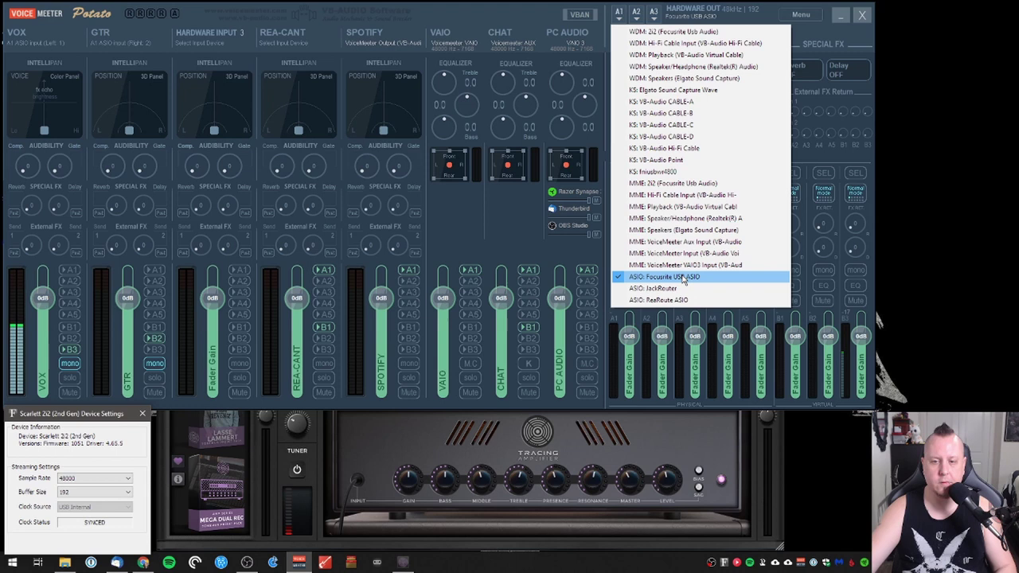
{"action": "left_click", "coordinate": [682, 277]}
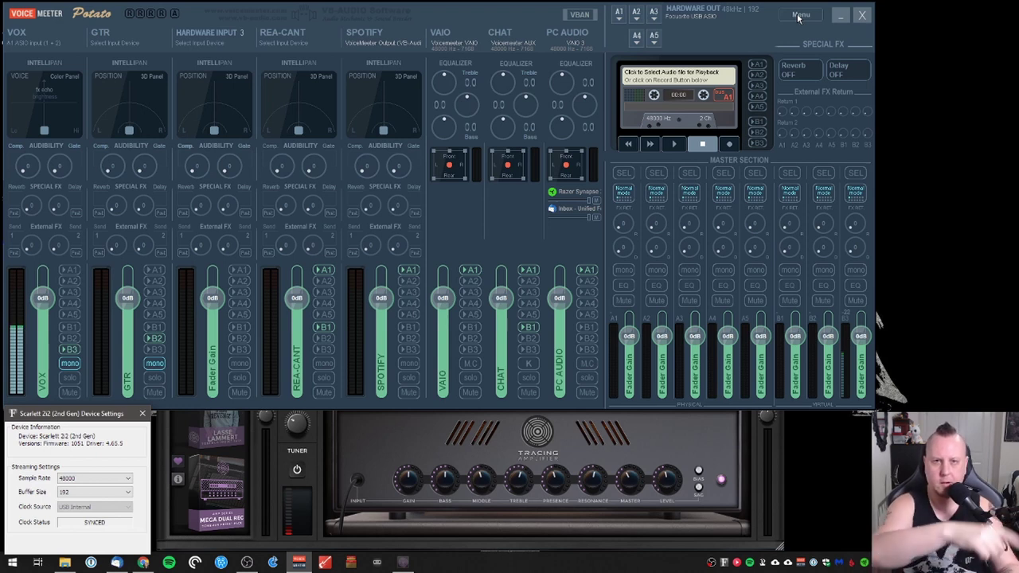
- Open System Settings / Options from the Voicemeeter menu
{"action": "left_click", "coordinate": [798, 16]}
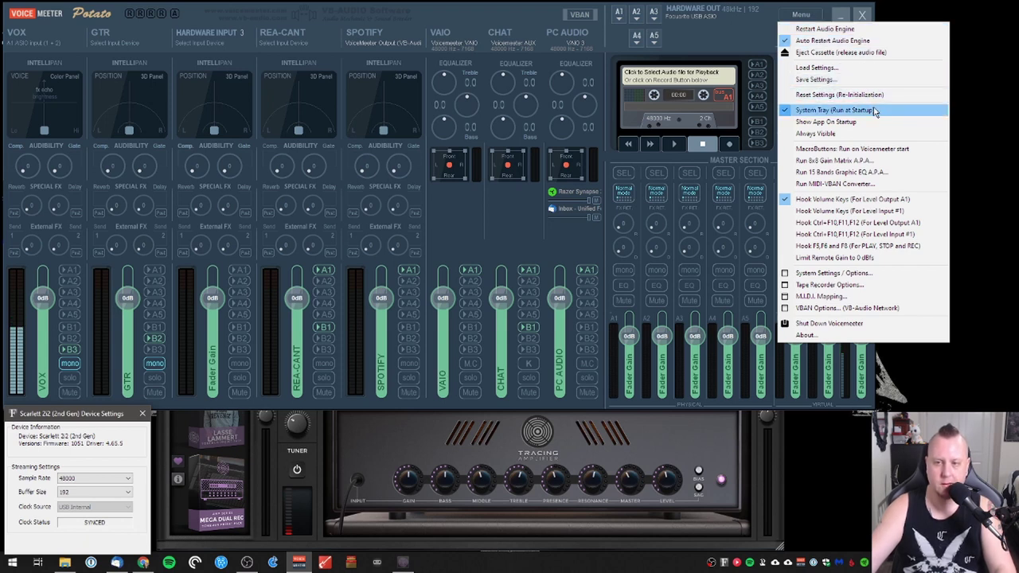
{"action": "left_click", "coordinate": [873, 275]}
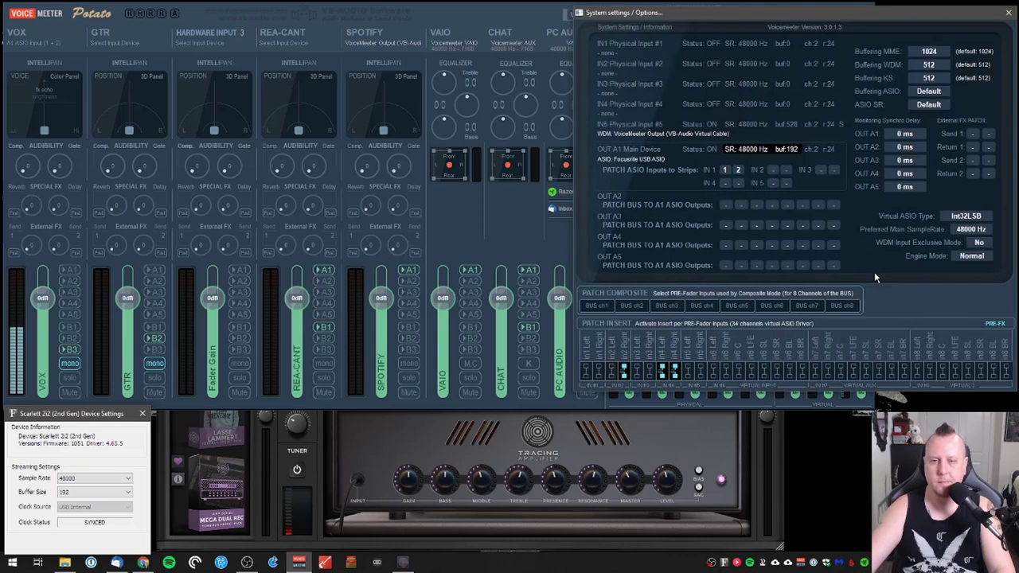
- Unpatch ASIO input 2 from the VOX strip, leaving only input 1
{"action": "left_click", "coordinate": [738, 170]}
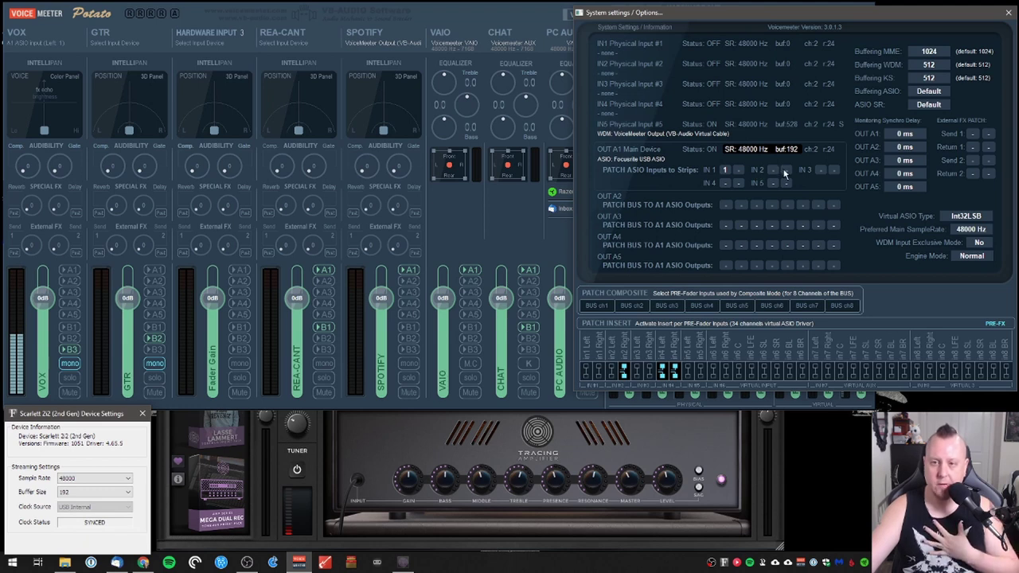
- Patch ASIO input 2 into the GTR strip in the ASIO input patch row
{"action": "left_click", "coordinate": [785, 170]}
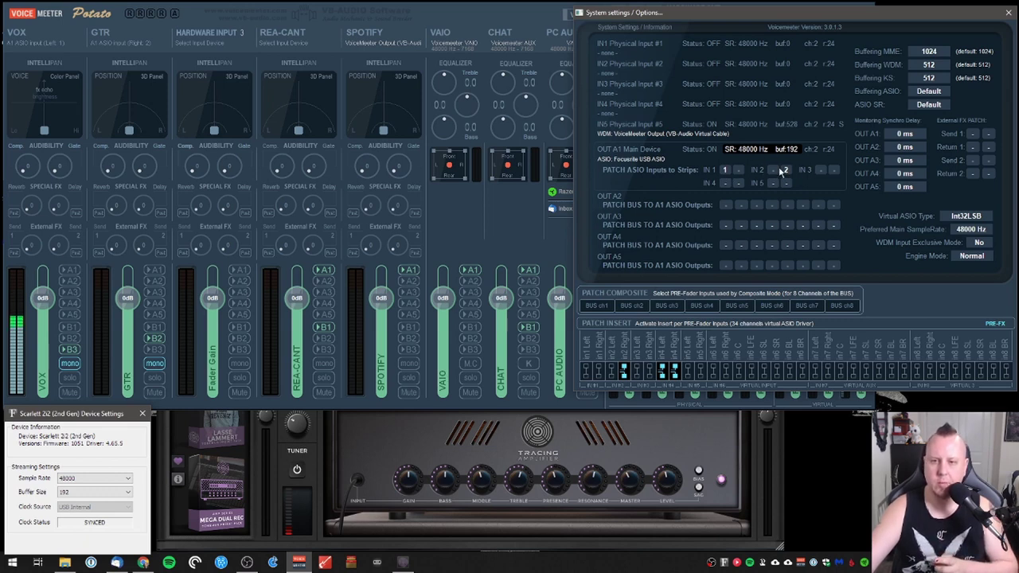
{"action": "left_click", "coordinate": [783, 170]}
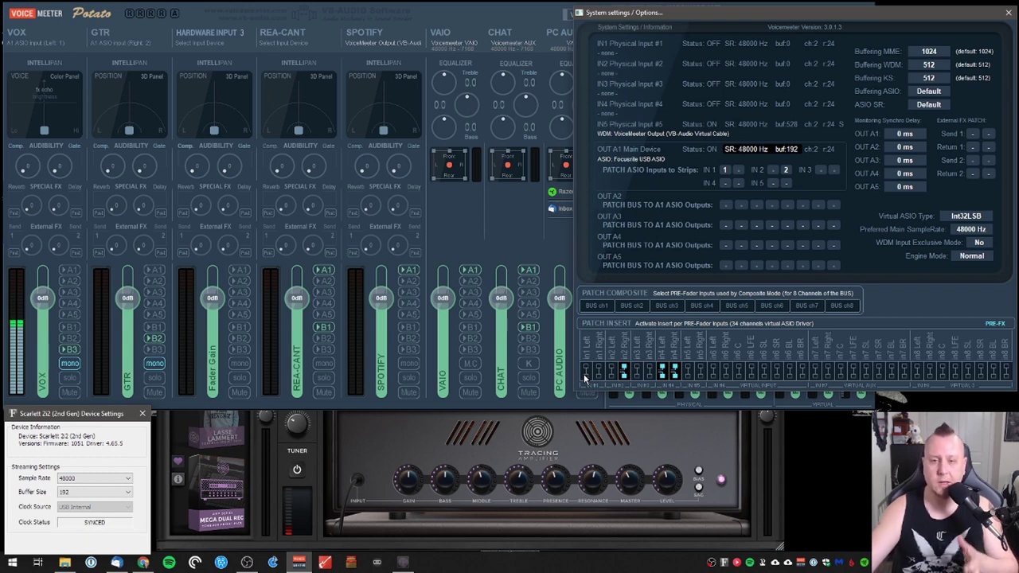
- Close the System Settings / Options window to return to the main mixer
{"action": "left_click", "coordinate": [1004, 12]}
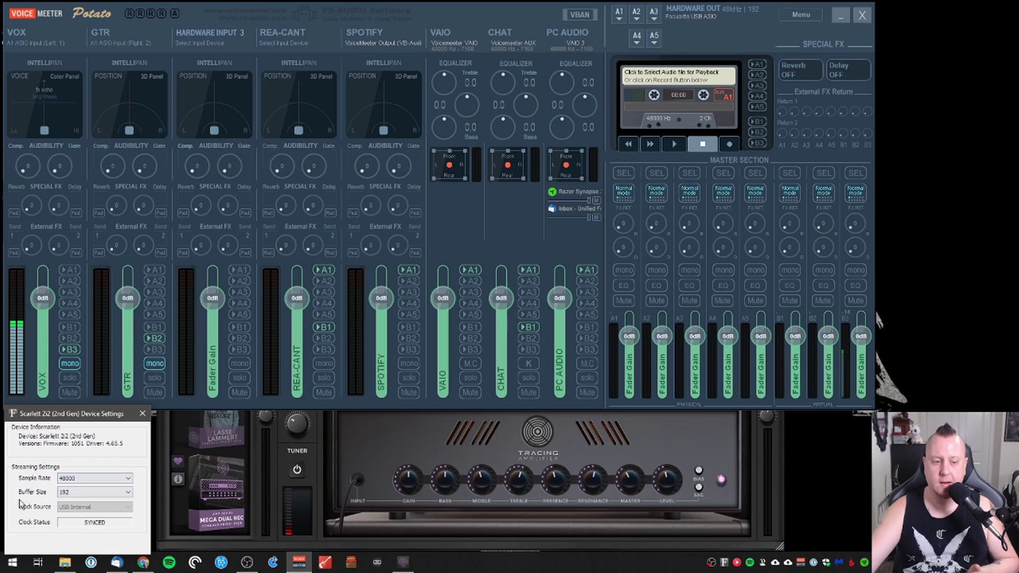
- Close the Scarlett 2i2 device settings, confirmed at 48000 Hz and a 192 buffer
{"action": "left_click", "coordinate": [142, 414]}
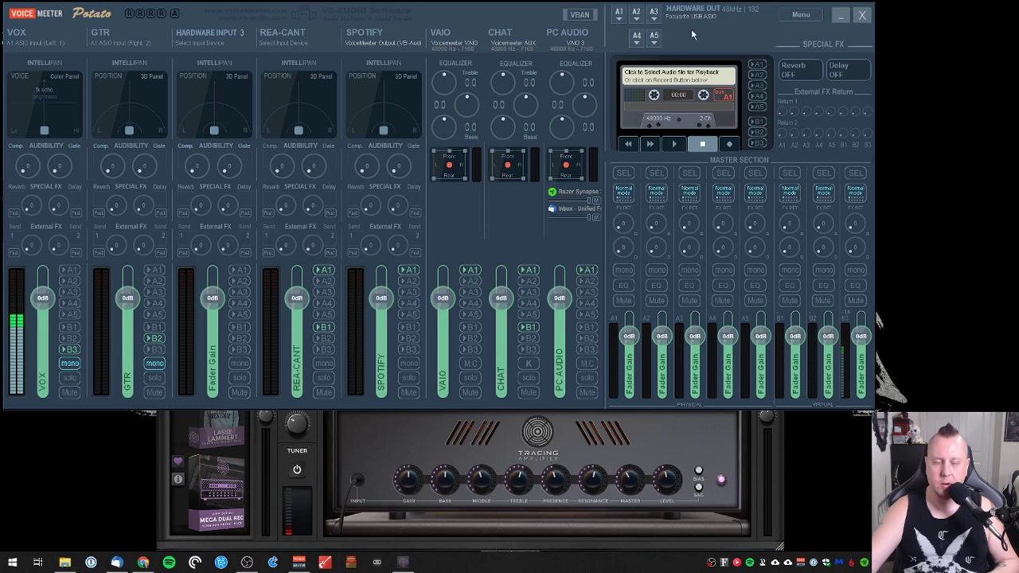
- Enable the A1 bus on both the VOX and GTR strips
{"action": "left_click", "coordinate": [68, 271]}
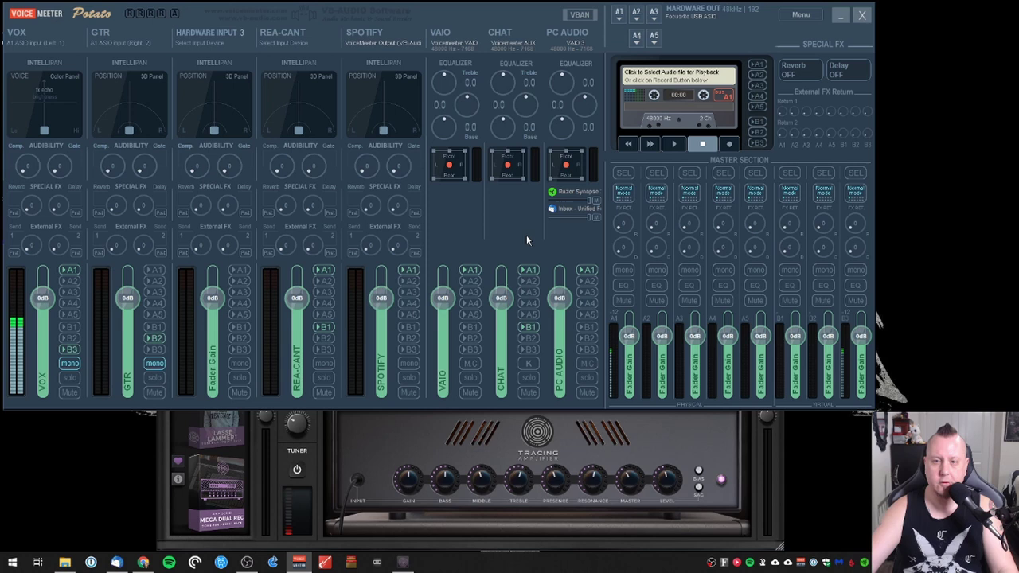
{"action": "left_click", "coordinate": [156, 271]}
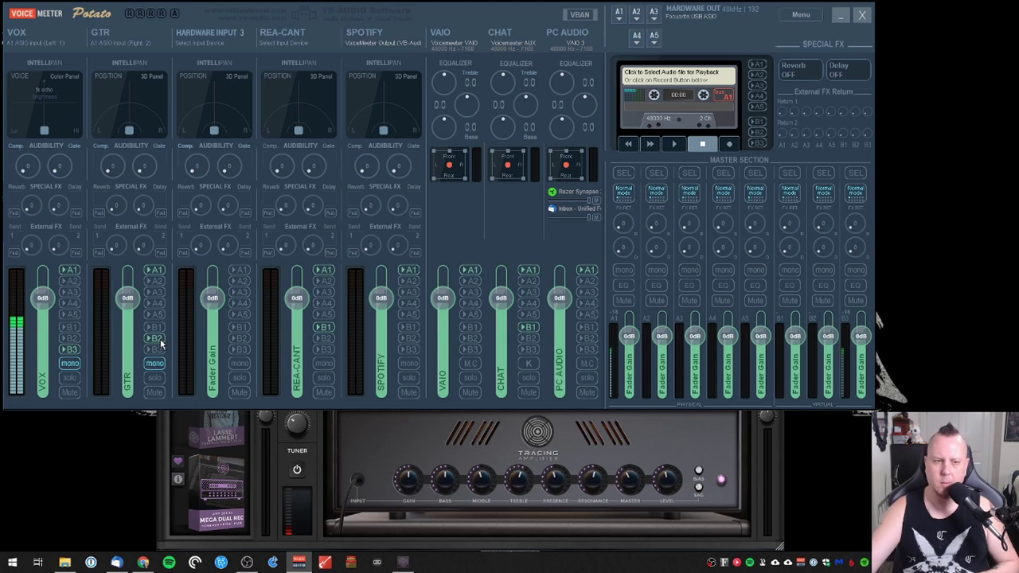
{"action": "left_click", "coordinate": [325, 326]}
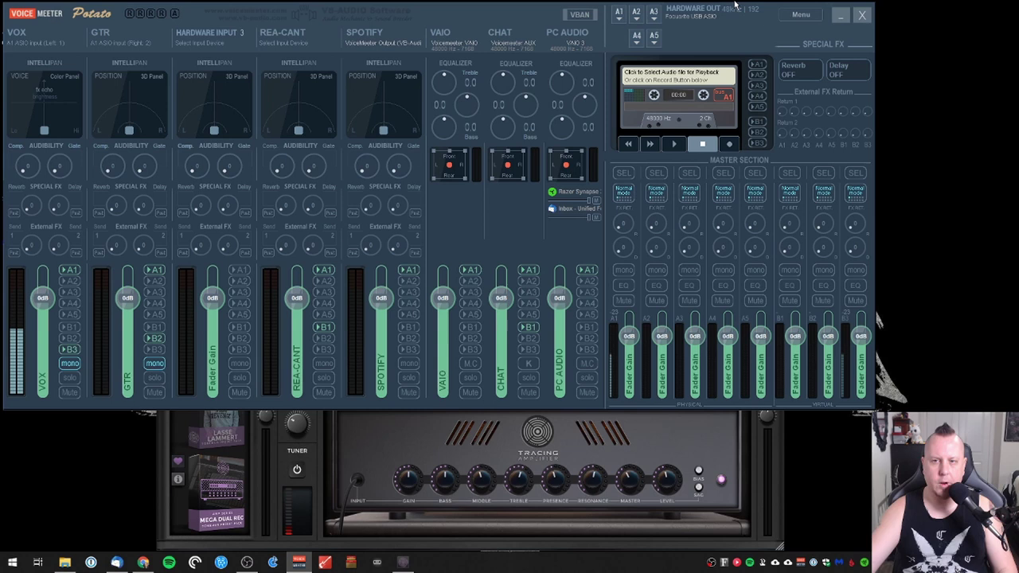
{"action": "left_click", "coordinate": [800, 15]}
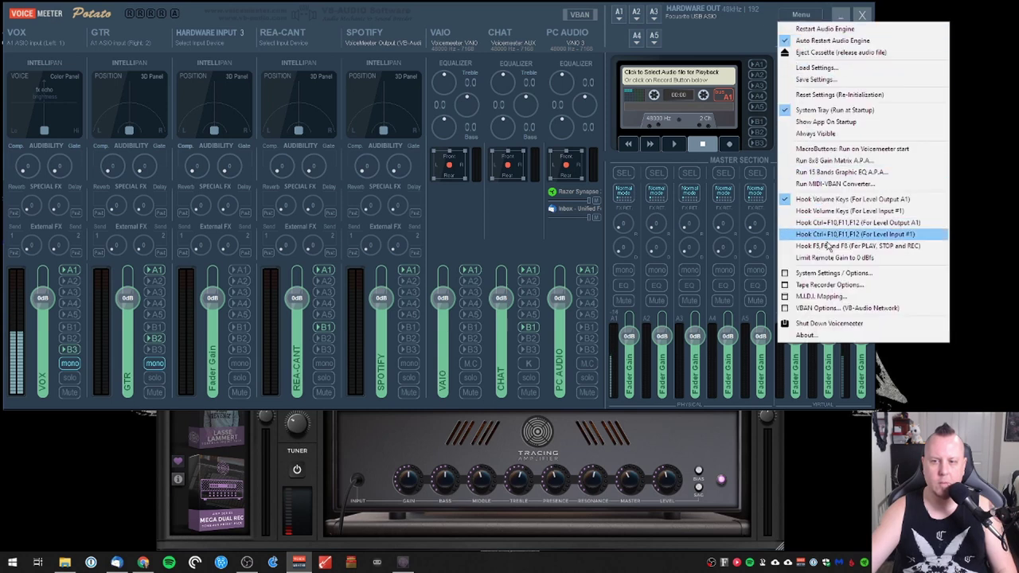
{"action": "left_click", "coordinate": [832, 272]}
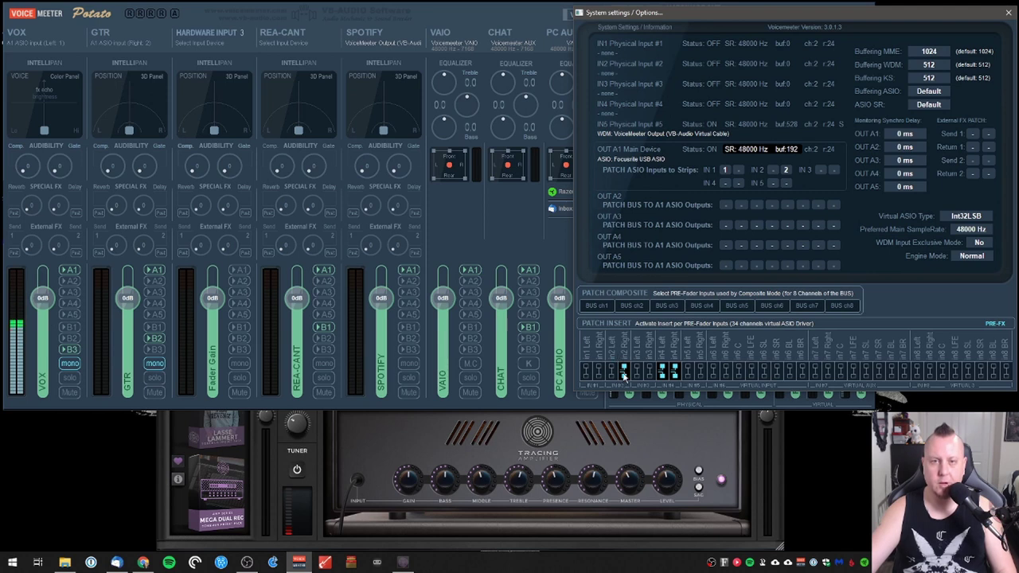
{"action": "left_click", "coordinate": [1008, 14]}
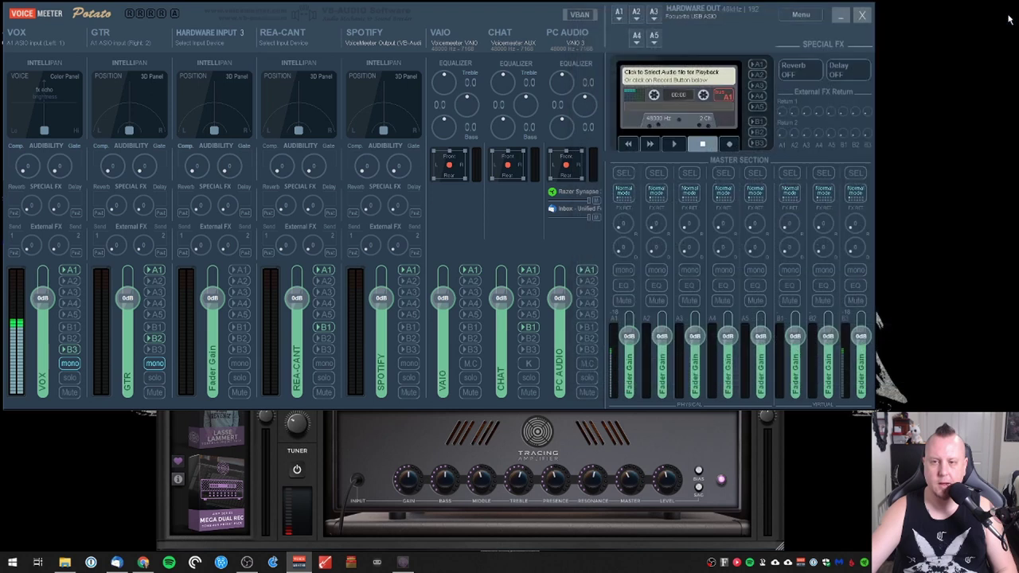
{"action": "left_click", "coordinate": [792, 16]}
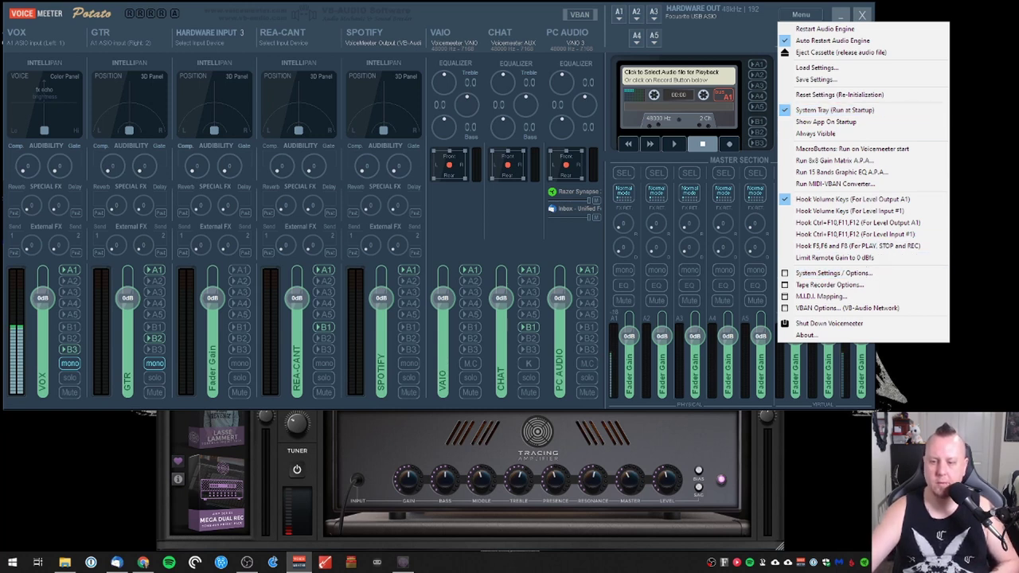
- Dismiss the open menu and reopen the Voicemeeter main menu
{"action": "key", "text": "Escape"}
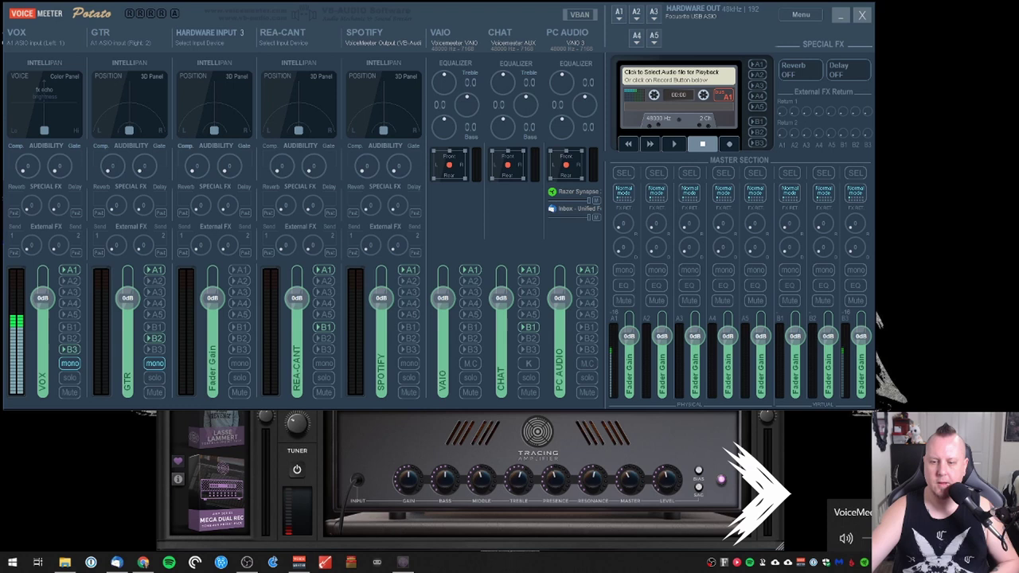
{"action": "left_click", "coordinate": [808, 16]}
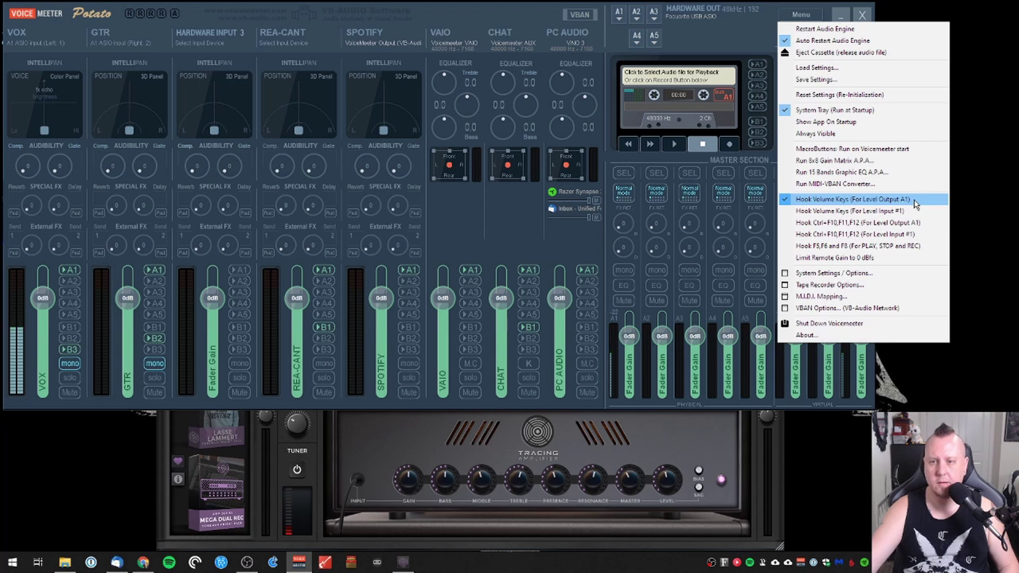
- Disable Hook Volume Keys for output A1, then reopen and close System Settings
{"action": "left_click", "coordinate": [915, 204]}
{"action": "left_click", "coordinate": [796, 18]}
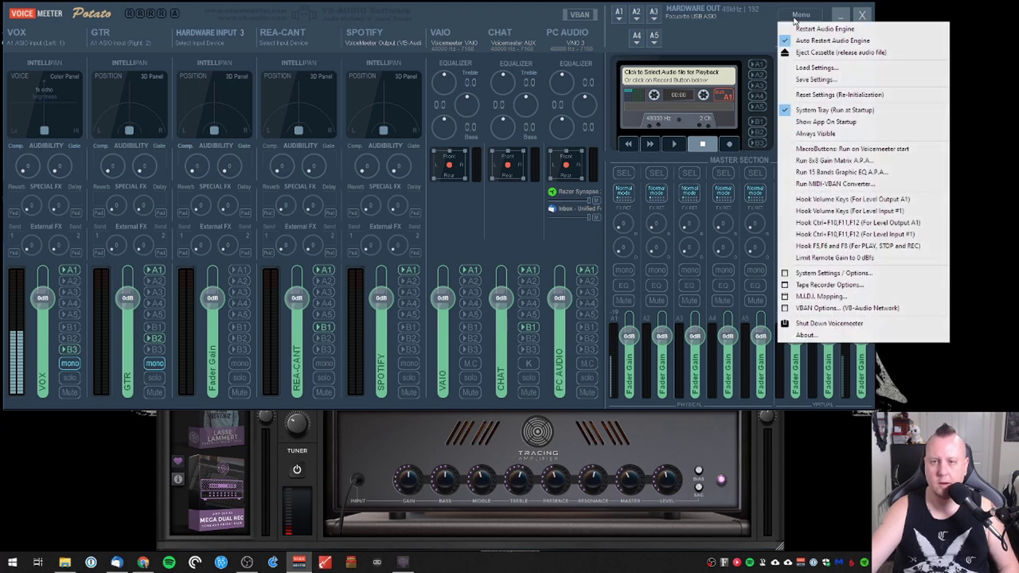
{"action": "left_click", "coordinate": [795, 288]}
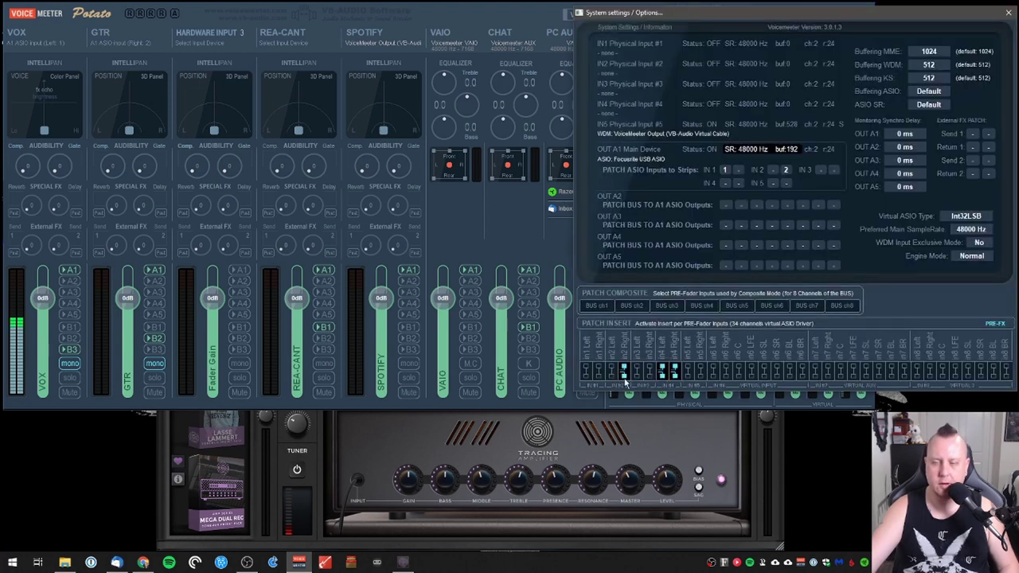
{"action": "left_click", "coordinate": [1007, 14]}
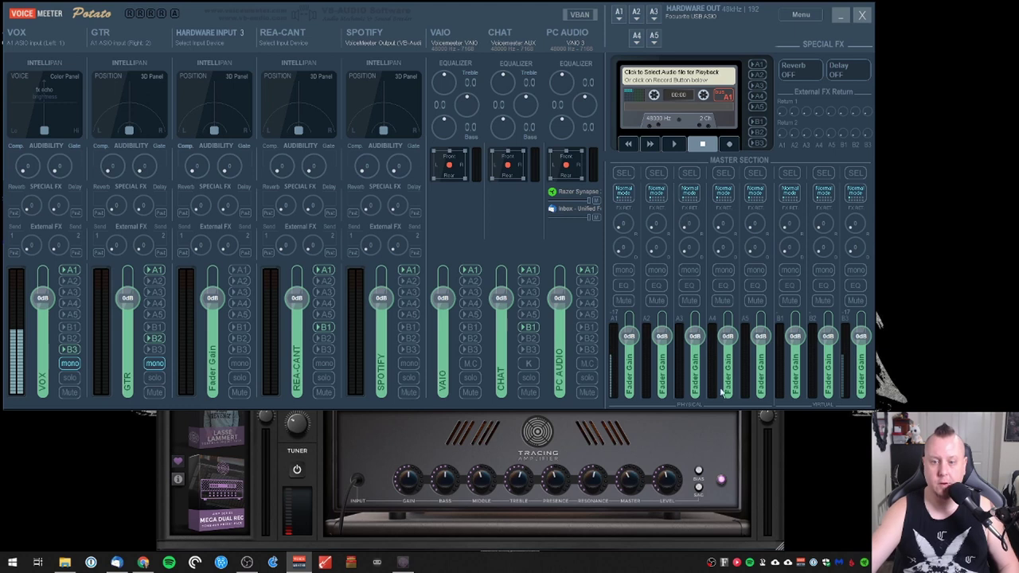
- Bring STL ToneHub forward, shift it slightly right, and show its Audio I/O settings
{"action": "left_click", "coordinate": [713, 435]}
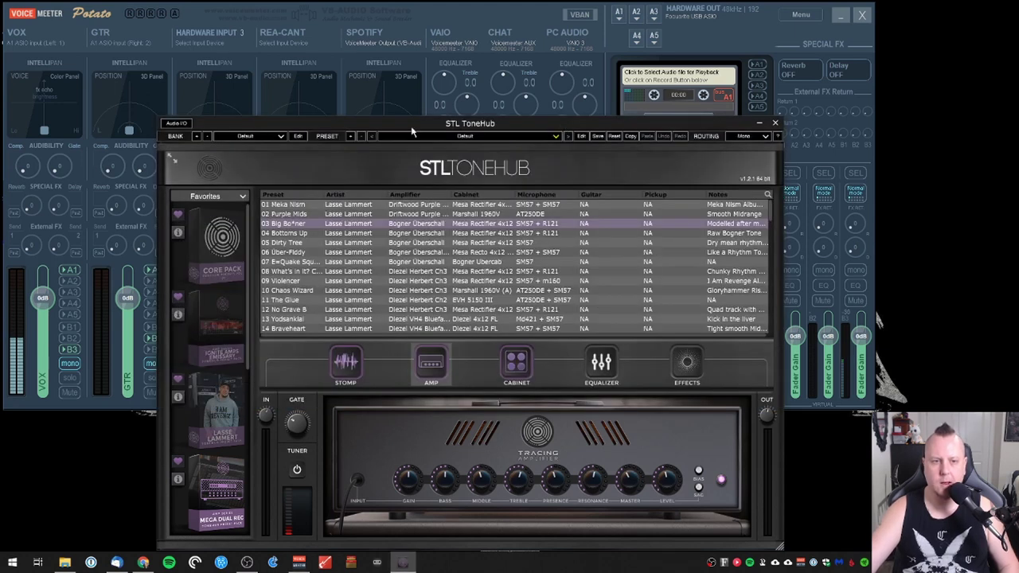
{"action": "left_click_drag", "start_coordinate": [411, 132], "coordinate": [434, 130]}
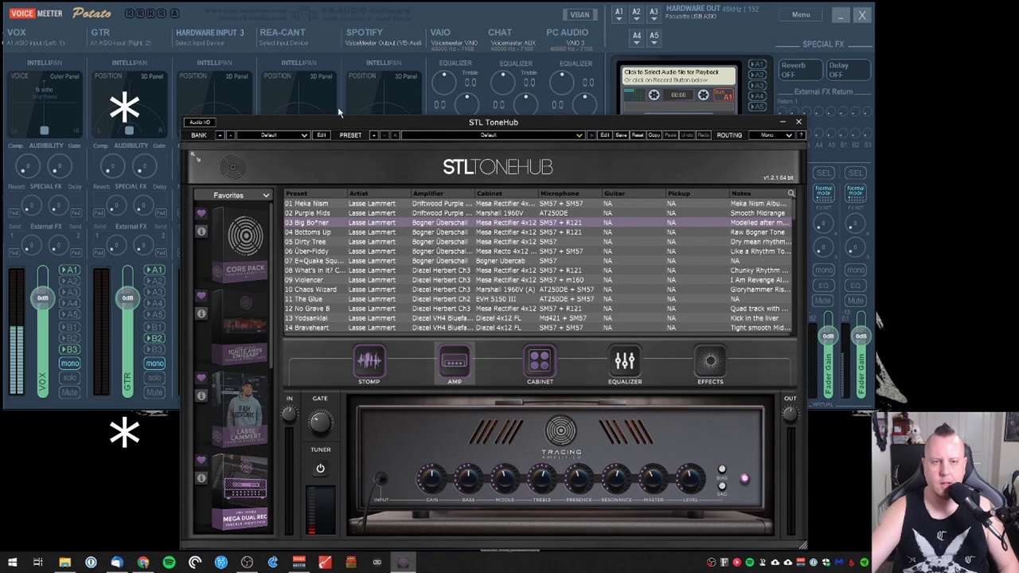
{"action": "left_click", "coordinate": [200, 123]}
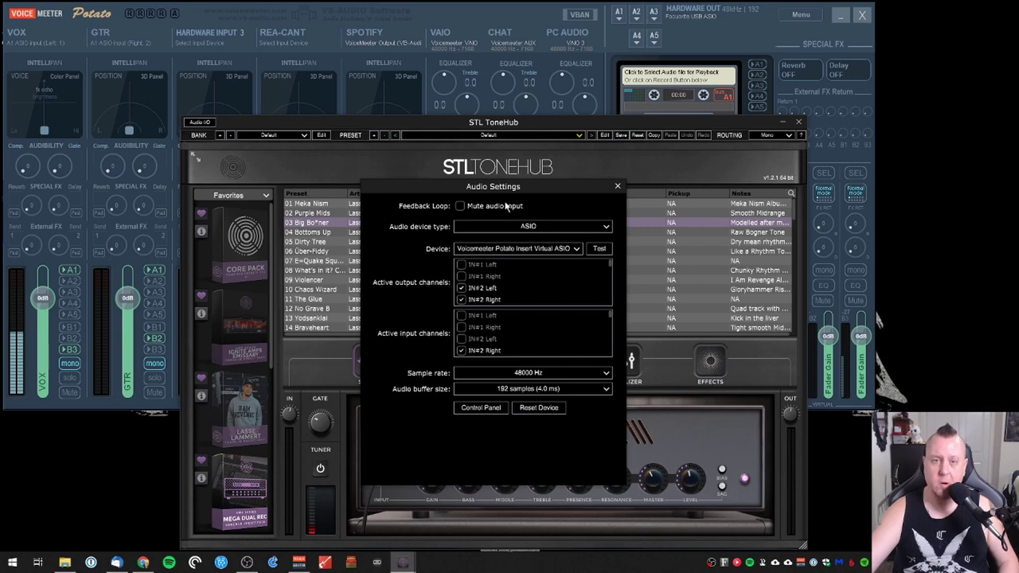
- Keep ASIO as the audio device type and confirm Voicemeeter Potato Insert Virtual ASIO is checked
{"action": "left_click", "coordinate": [557, 227]}
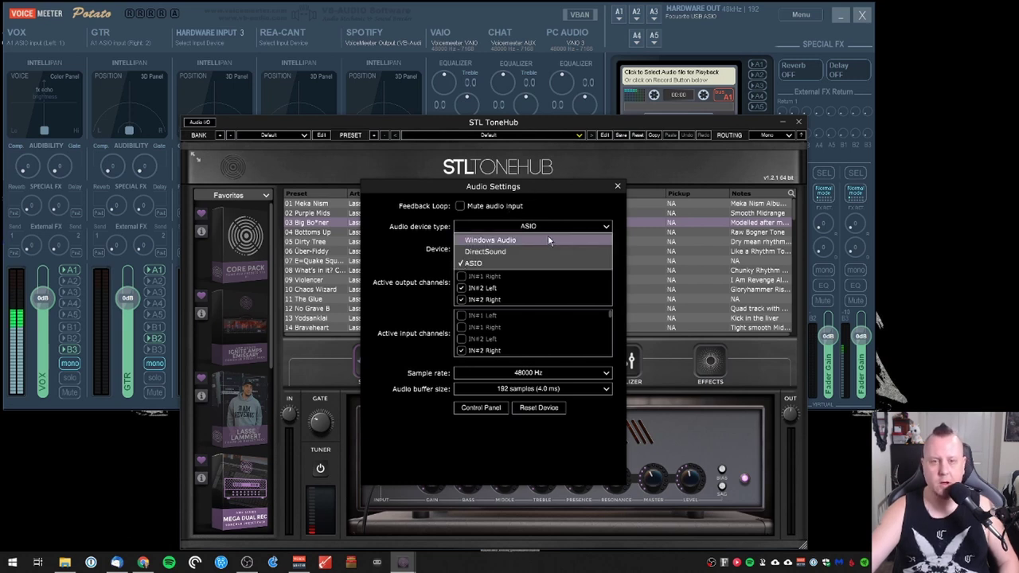
{"action": "left_click", "coordinate": [512, 264]}
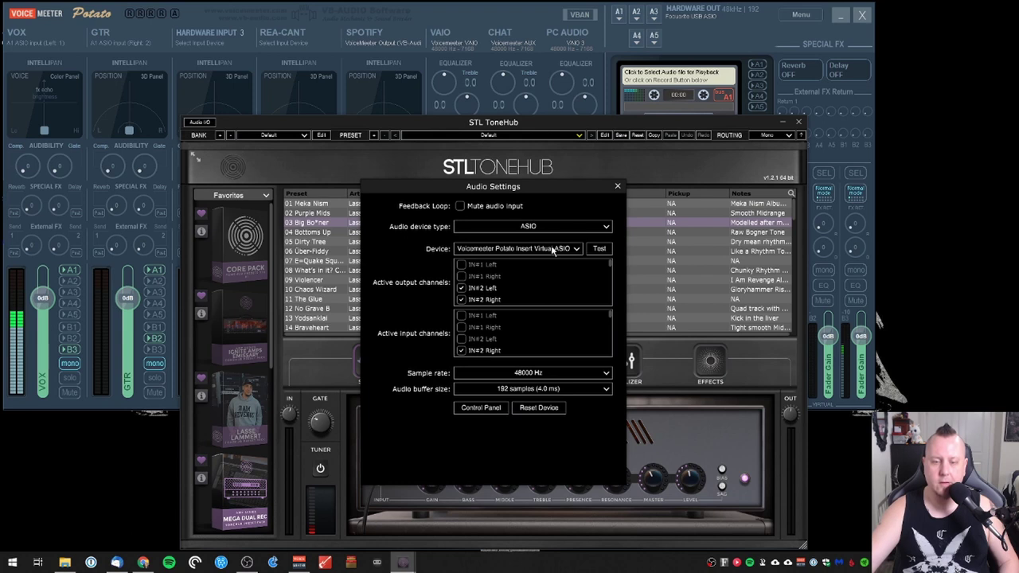
{"action": "left_click", "coordinate": [554, 249]}
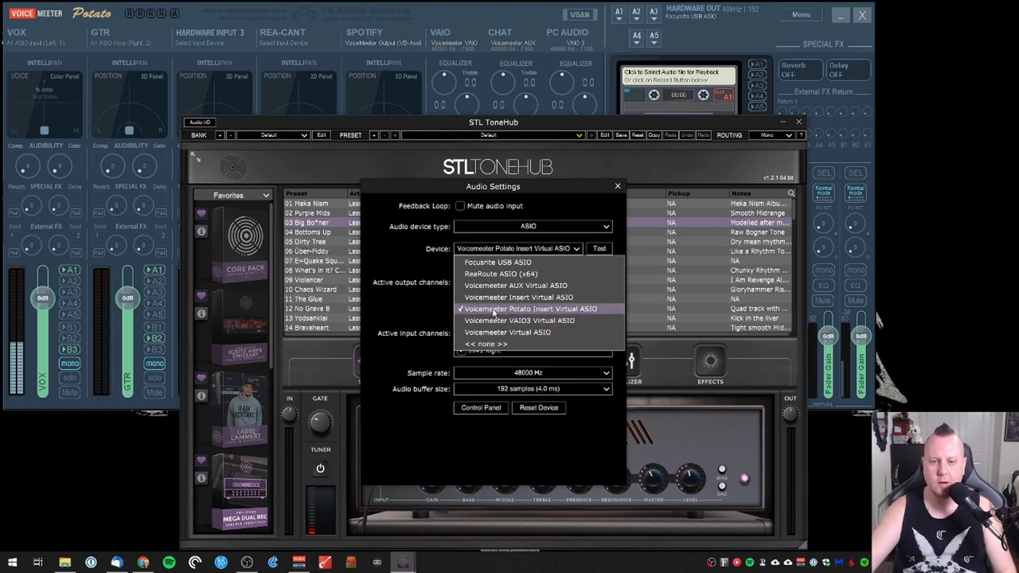
- Keep the Potato Insert Virtual ASIO device, leaving only IN#2 Left and IN#2 Right as active outputs
{"action": "left_click", "coordinate": [581, 312]}
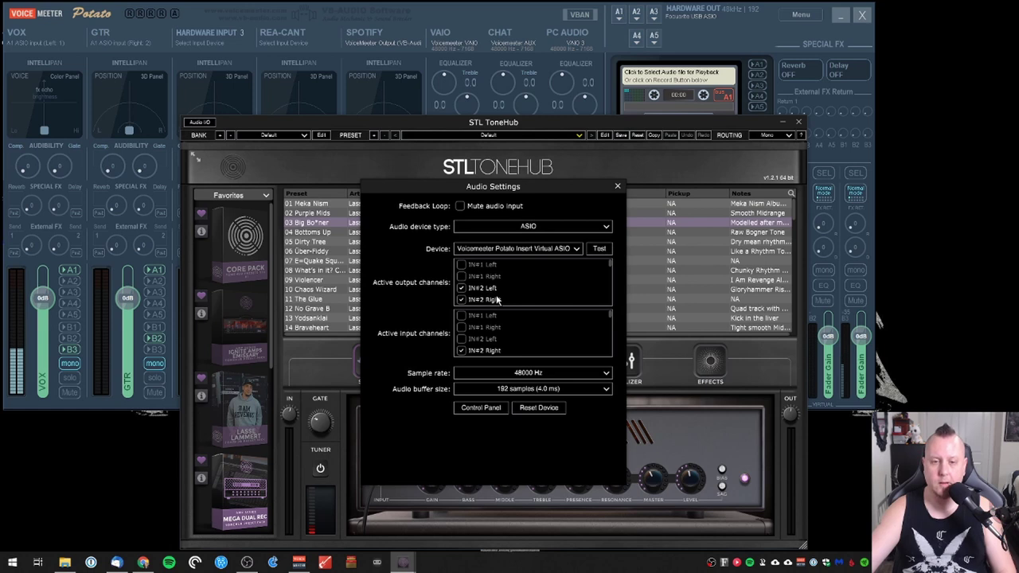
{"action": "scroll", "coordinate": [493, 298], "scroll_direction": "down", "scroll_amount": 5}
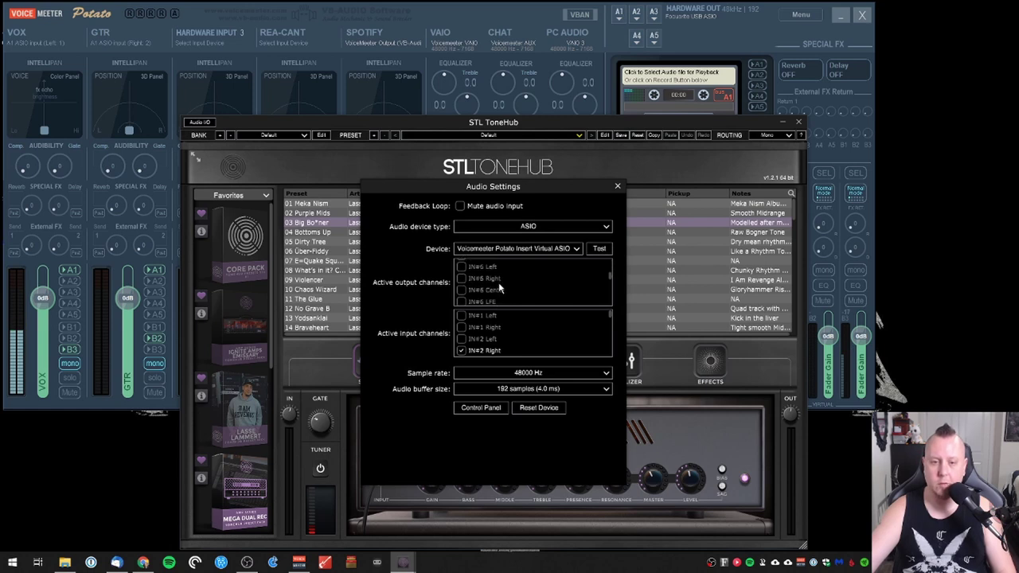
{"action": "left_click", "coordinate": [499, 283]}
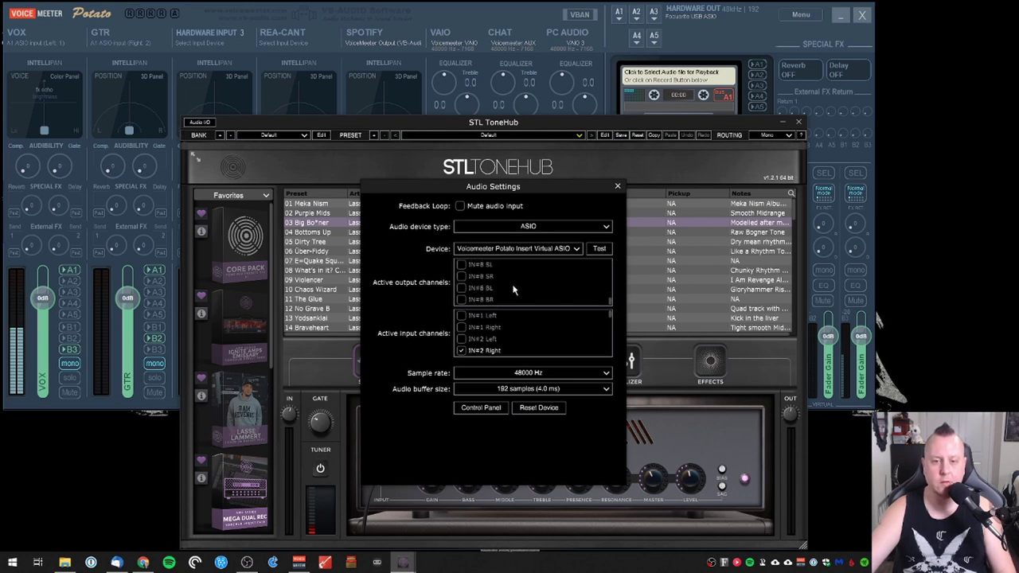
{"action": "scroll", "coordinate": [514, 291], "scroll_direction": "up", "scroll_amount": 5}
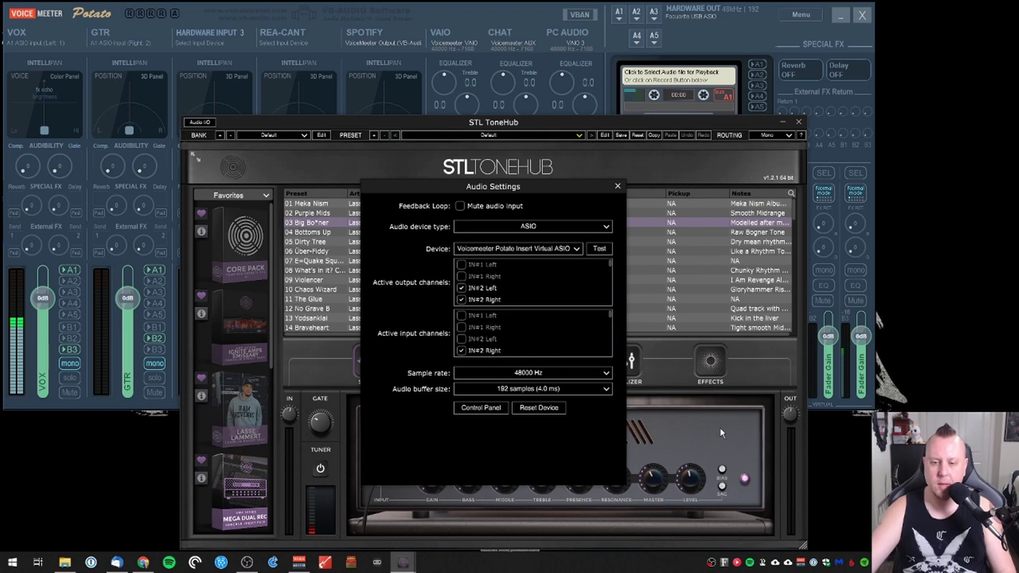
{"action": "right_click", "coordinate": [724, 562]}
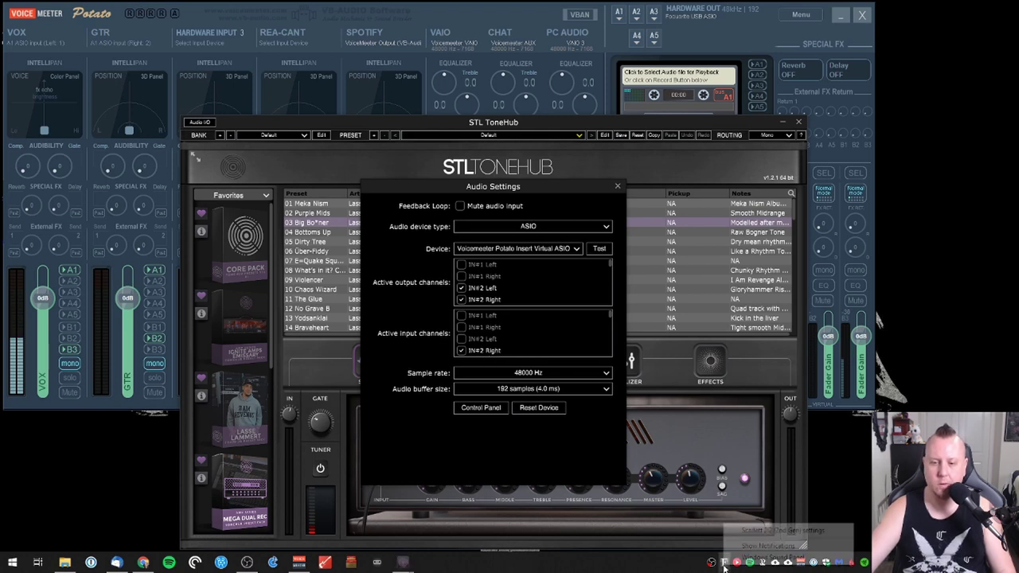
{"action": "left_click", "coordinate": [764, 530]}
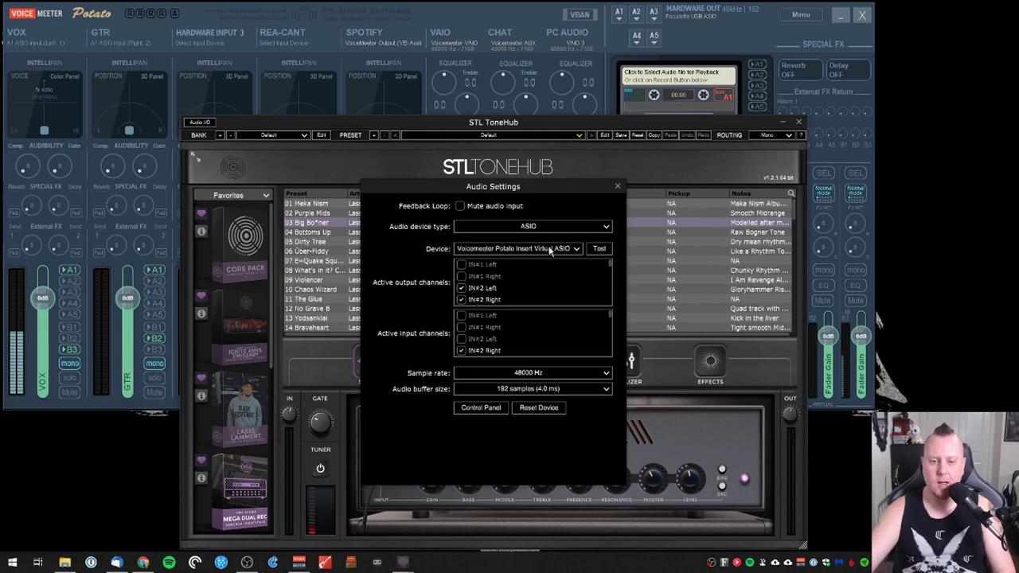
- Close STL ToneHub's Audio Settings to reveal the preset browser and amp section
{"action": "left_click", "coordinate": [619, 187]}
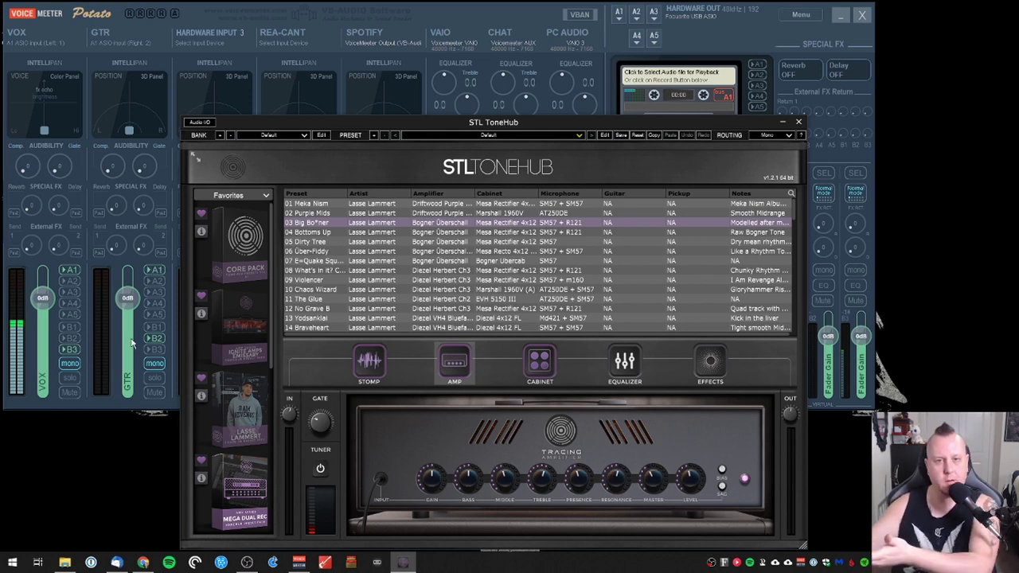
- Bring the Voicemeeter Potato mixer window to the front from the taskbar
{"action": "left_click", "coordinate": [498, 16]}
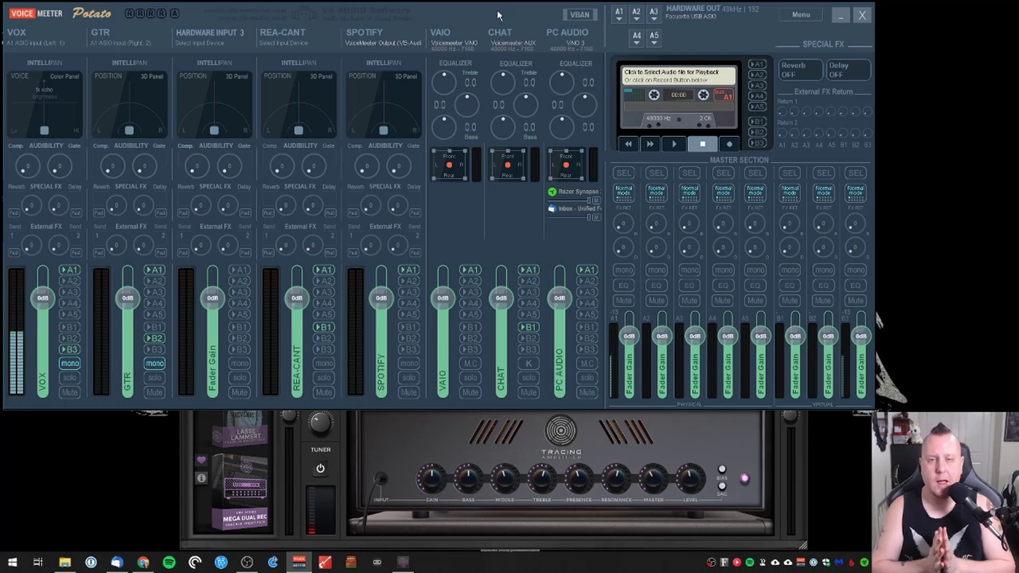